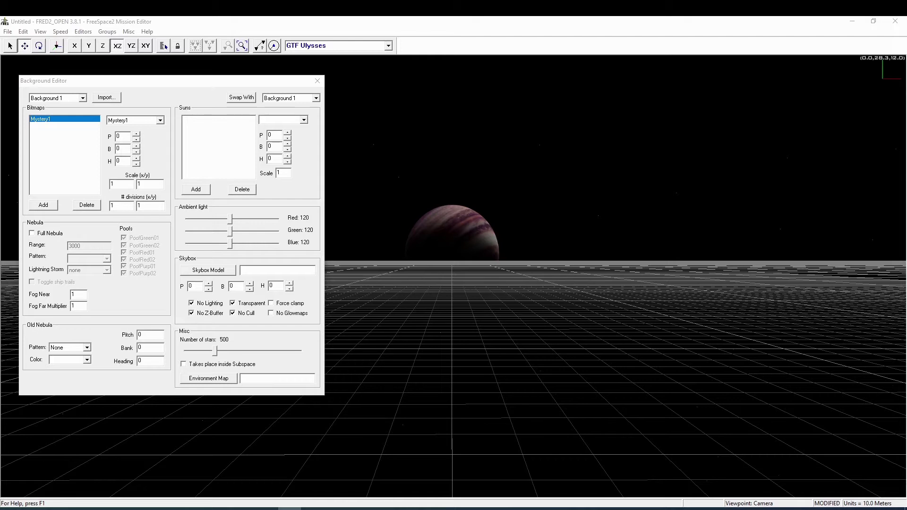
# - Try out a full nebula with the nbackyellow pattern, no lightning storm and ship trails toggled, ending with the full nebula disabled
pyautogui.click(134, 318)
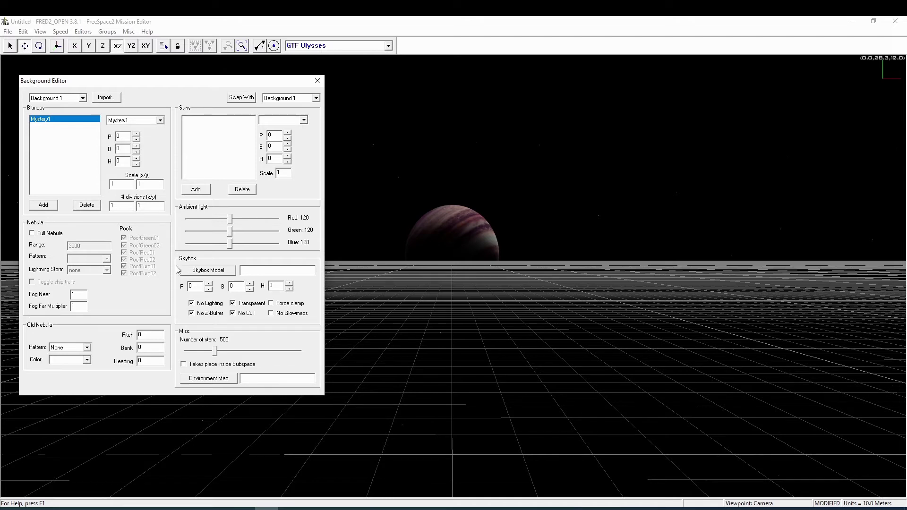
pyautogui.click(50, 234)
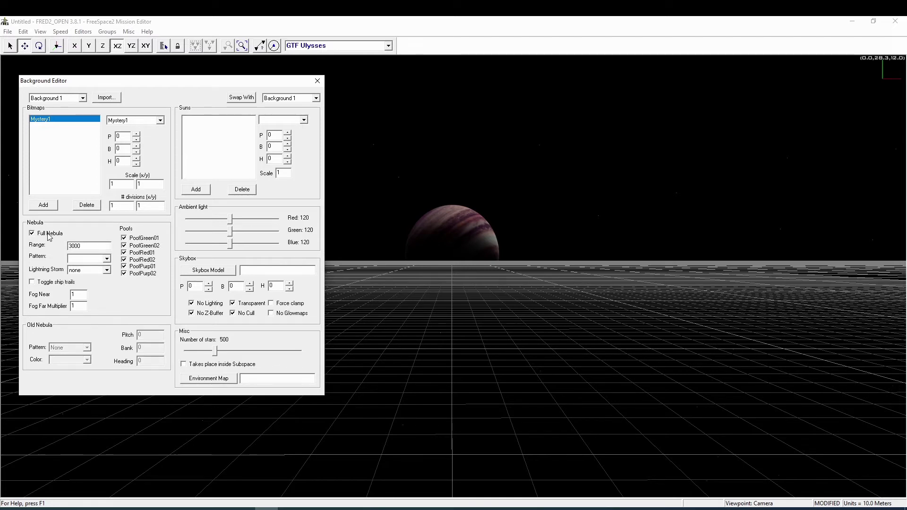
pyautogui.click(108, 259)
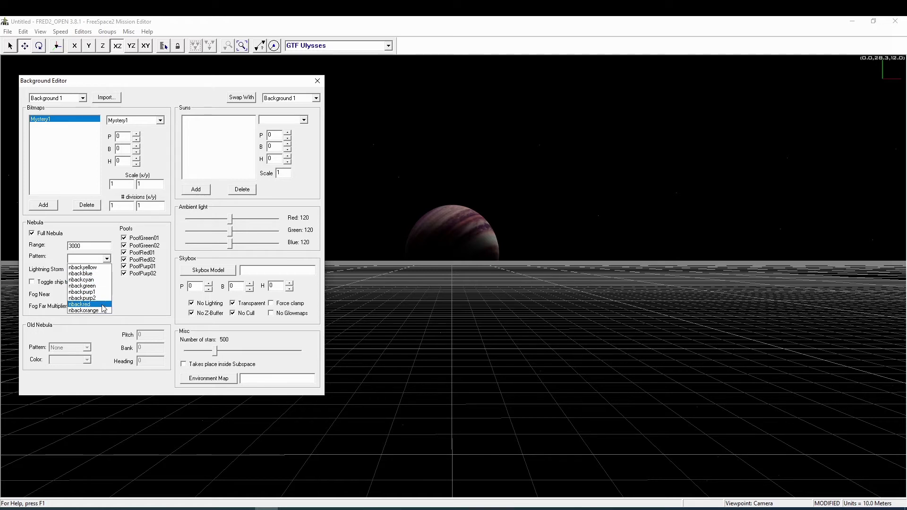
pyautogui.click(109, 266)
pyautogui.click(107, 269)
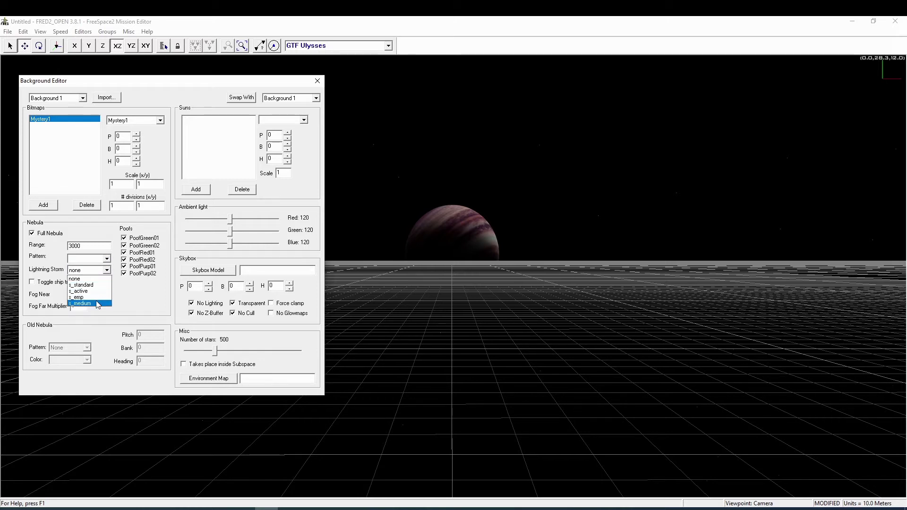
pyautogui.click(108, 271)
pyautogui.click(107, 259)
pyautogui.click(94, 268)
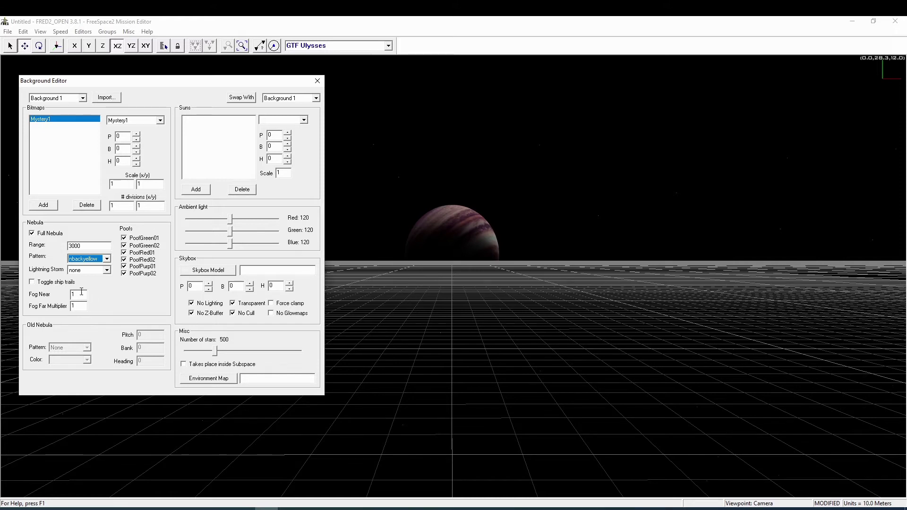
pyautogui.click(64, 283)
pyautogui.click(62, 234)
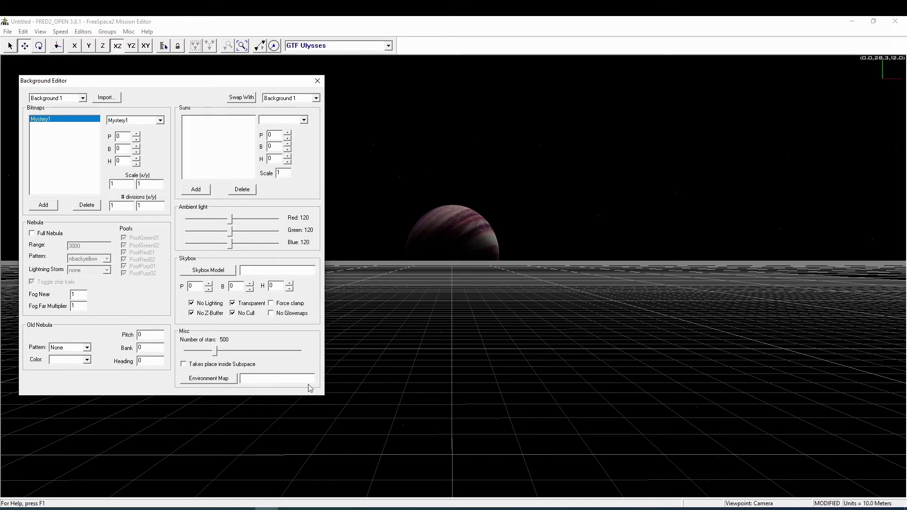
# - Set the number of stars to 833 and browse for an environment map file without choosing one
pyautogui.moveTo(216, 355); pyautogui.dragTo(234, 354)
pyautogui.click(206, 366)
pyautogui.click(198, 380)
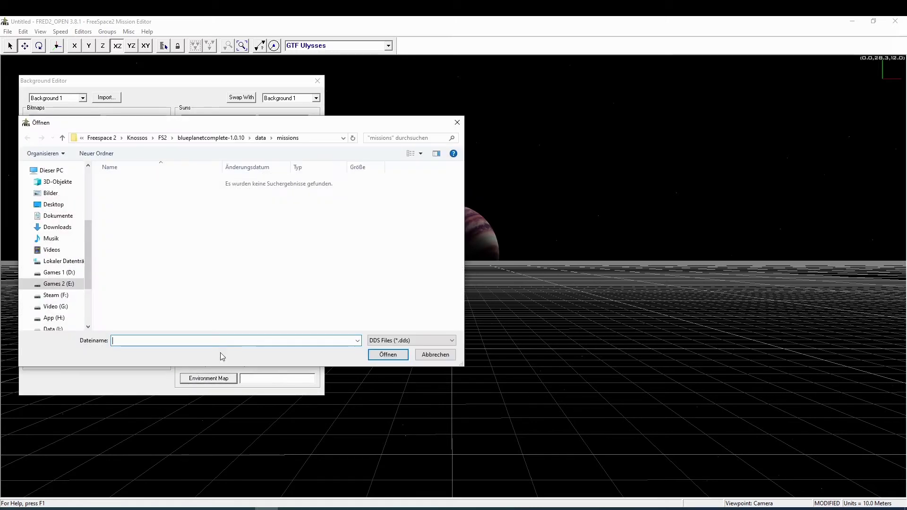
pyautogui.click(439, 356)
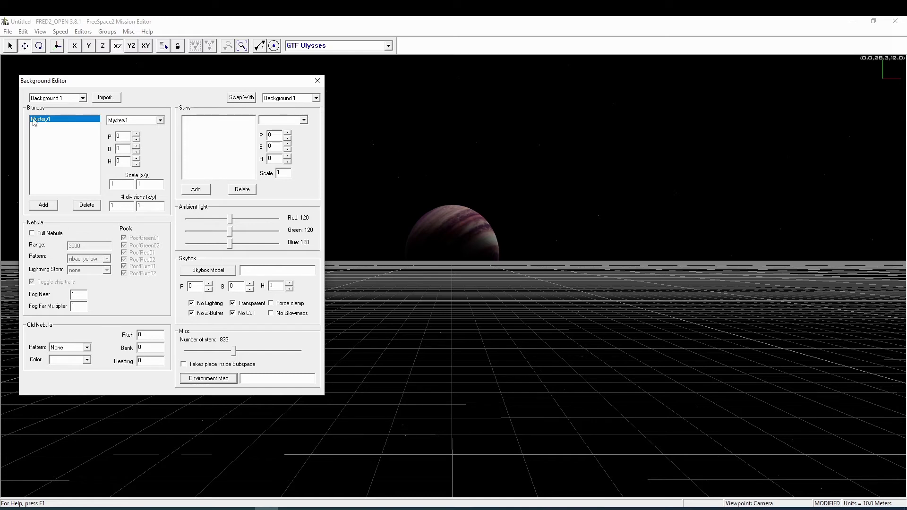
# - Add a sun to the background, change it to SunMirfak and set its pitch to 1
pyautogui.click(202, 193)
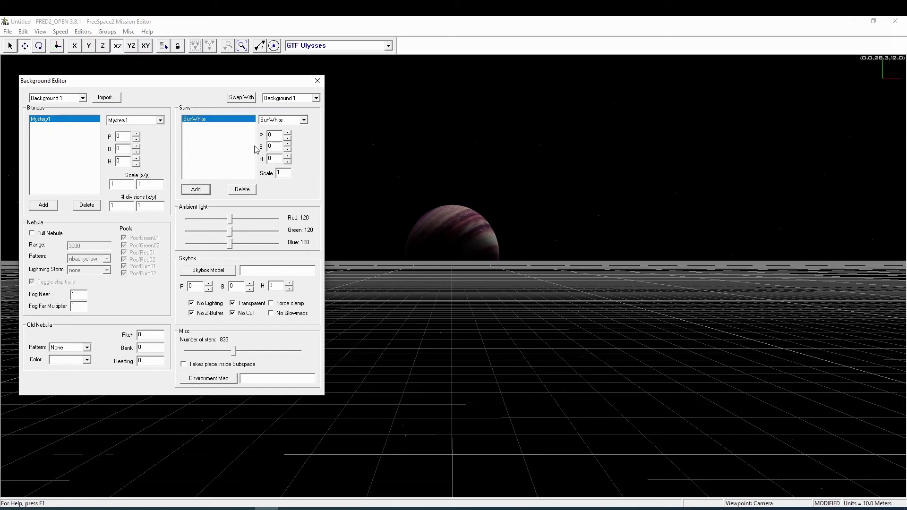
pyautogui.click(300, 122)
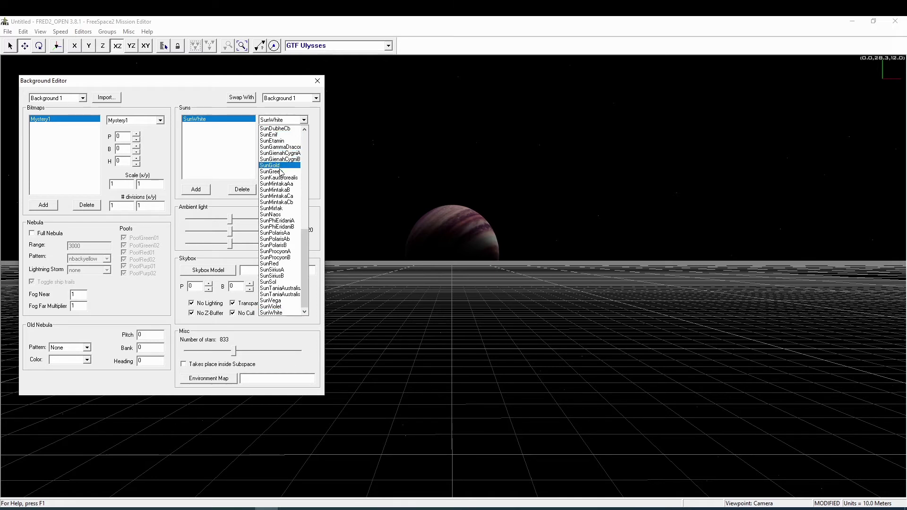
pyautogui.click(278, 208)
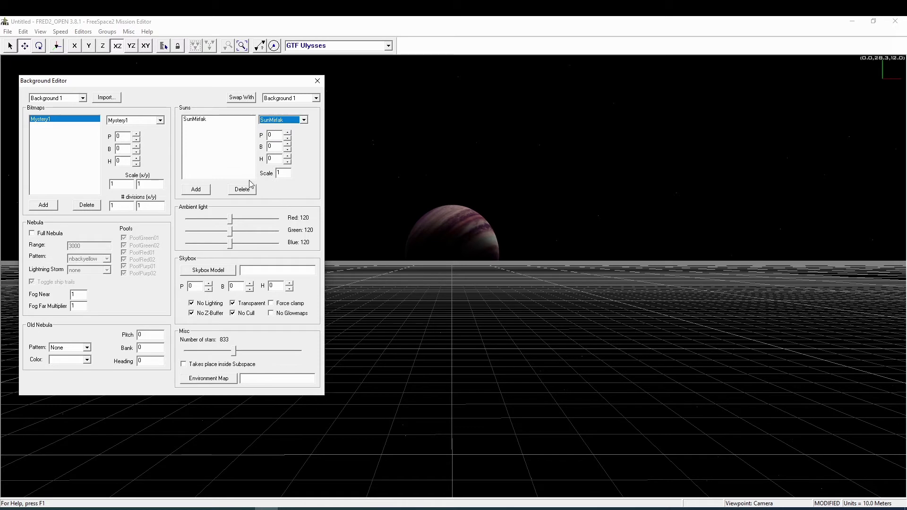
pyautogui.click(207, 120)
pyautogui.click(288, 133)
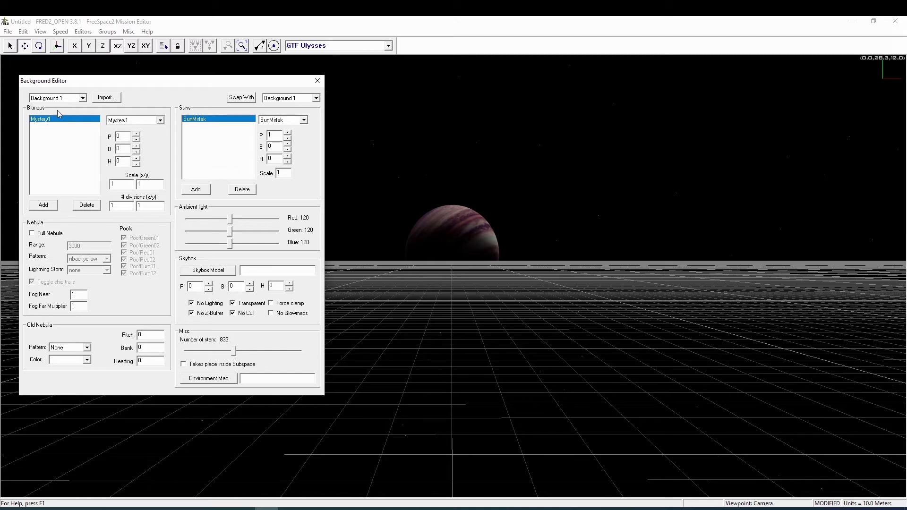
pyautogui.click(160, 121)
pyautogui.moveTo(164, 178); pyautogui.dragTo(167, 302)
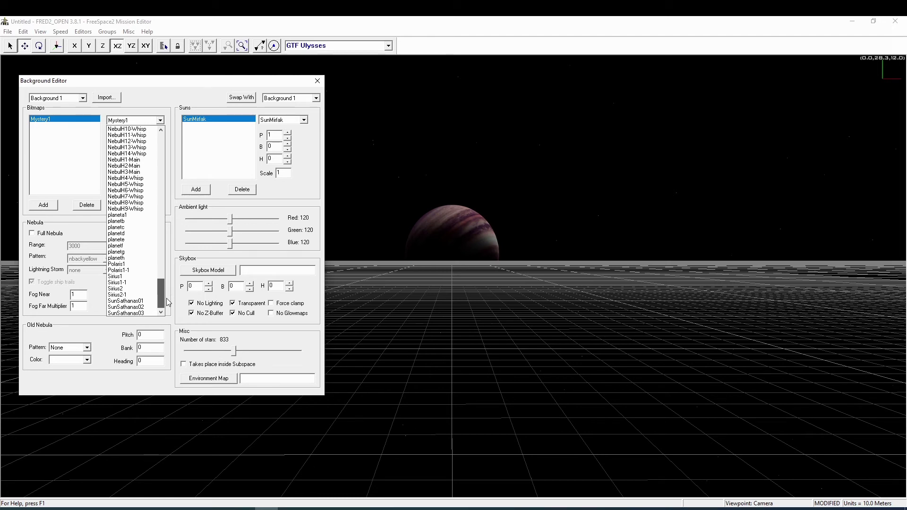
pyautogui.moveTo(167, 303); pyautogui.dragTo(161, 138)
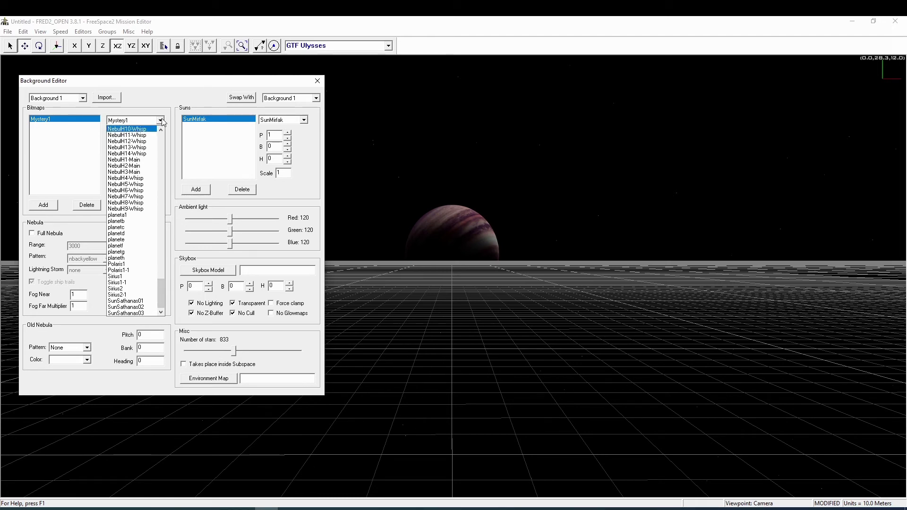
pyautogui.click(161, 121)
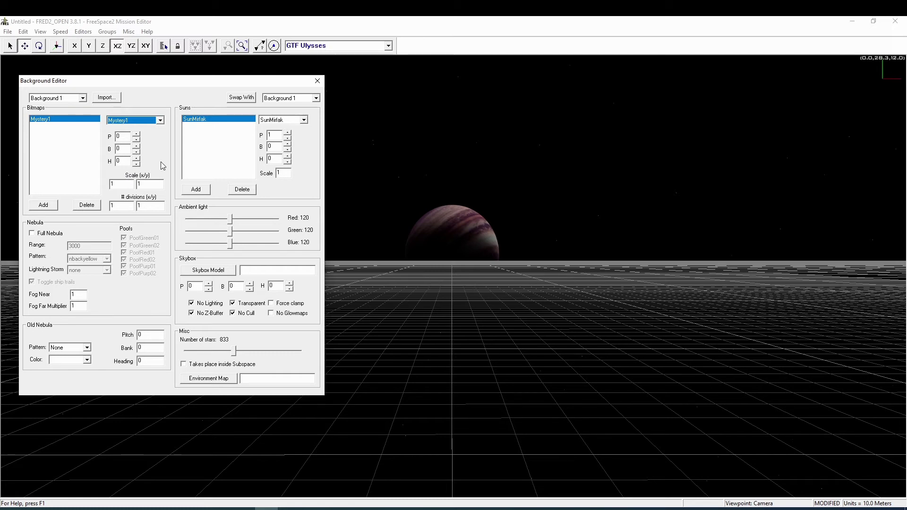
# - Set the Mystery1 bitmap's scale to 2 in both x and y
pyautogui.click(123, 185)
pyautogui.press('BackSpace')
pyautogui.write('2')
pyautogui.press('Tab')
pyautogui.write('2')
pyautogui.press('Tab')
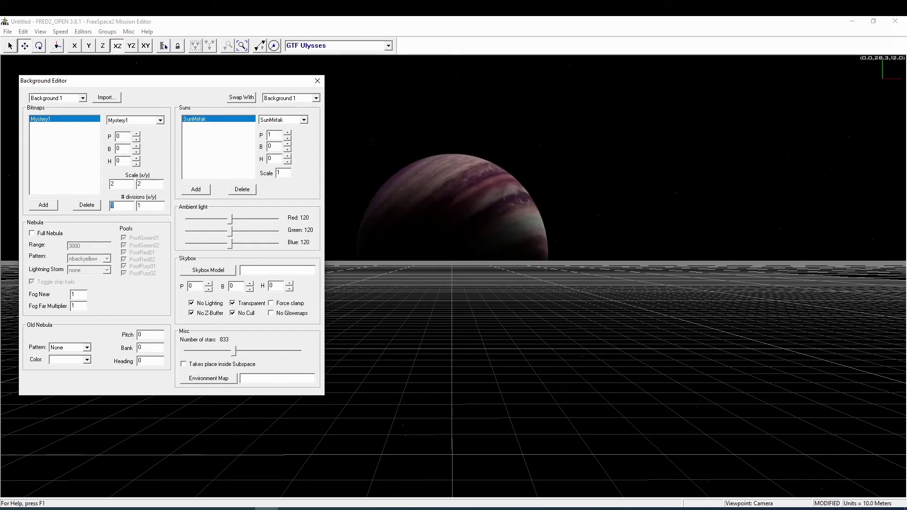
# - Set the Mystery1 bitmap's x and y scale back to 1
pyautogui.click(120, 184)
pyautogui.press('BackSpace')
pyautogui.write('1')
pyautogui.press('Tab')
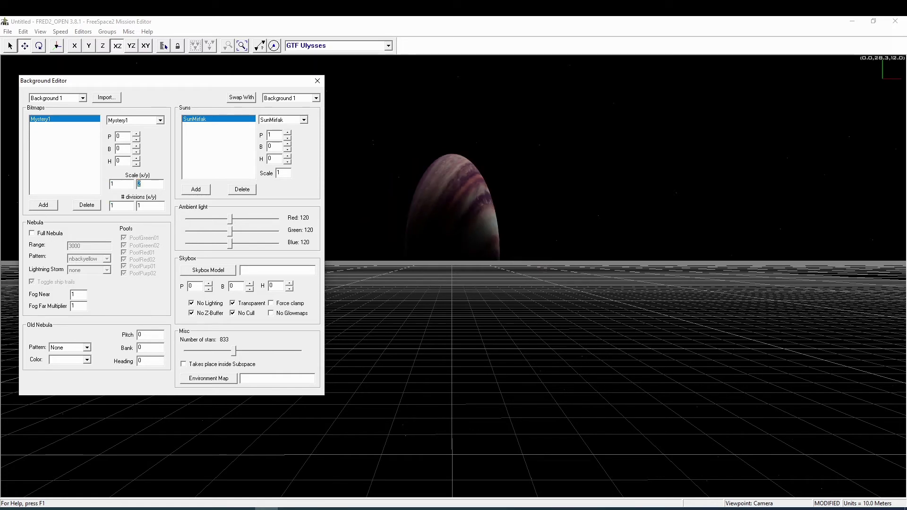
pyautogui.write('1')
pyautogui.press('Tab')
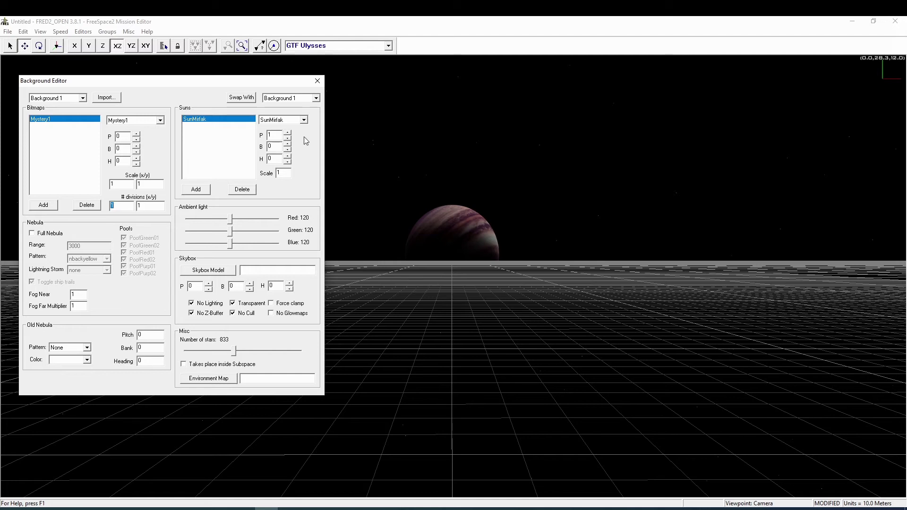
# - Raise the SunMirfak sun's pitch to 9 so it sits above the planet
pyautogui.click(287, 133)
pyautogui.click(287, 133)
pyautogui.click(287, 134)
pyautogui.click(288, 133)
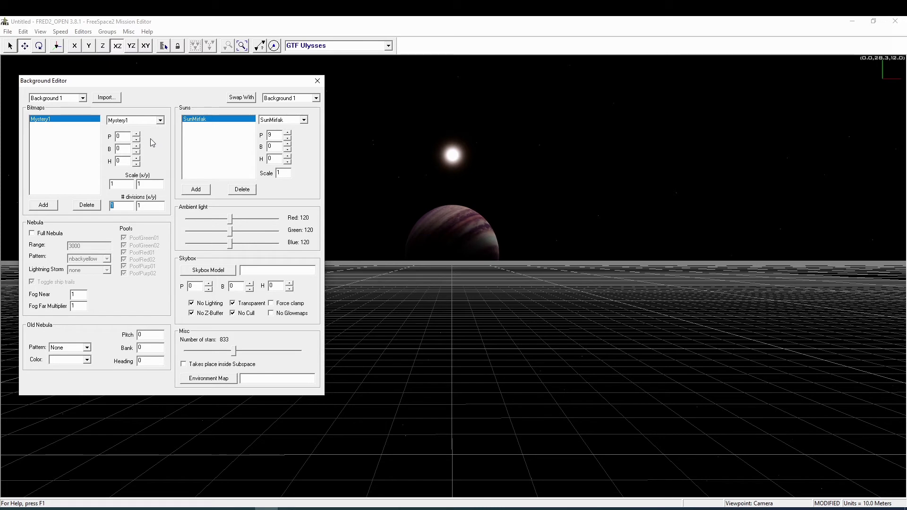
# - Increase the Mystery1 bitmap's pitch to 26
pyautogui.click(136, 134)
pyautogui.click(136, 134)
pyautogui.click(136, 134)
pyautogui.click(136, 134)
pyautogui.click(136, 133)
pyautogui.click(136, 134)
pyautogui.click(136, 133)
pyautogui.click(136, 134)
pyautogui.click(136, 134)
pyautogui.click(137, 134)
pyautogui.click(137, 134)
pyautogui.click(136, 134)
pyautogui.click(136, 134)
pyautogui.click(136, 134)
pyautogui.click(137, 134)
pyautogui.click(137, 135)
pyautogui.click(137, 134)
pyautogui.click(137, 134)
pyautogui.click(137, 134)
pyautogui.click(137, 135)
pyautogui.click(137, 134)
pyautogui.click(137, 134)
pyautogui.click(137, 134)
pyautogui.click(137, 134)
pyautogui.click(137, 134)
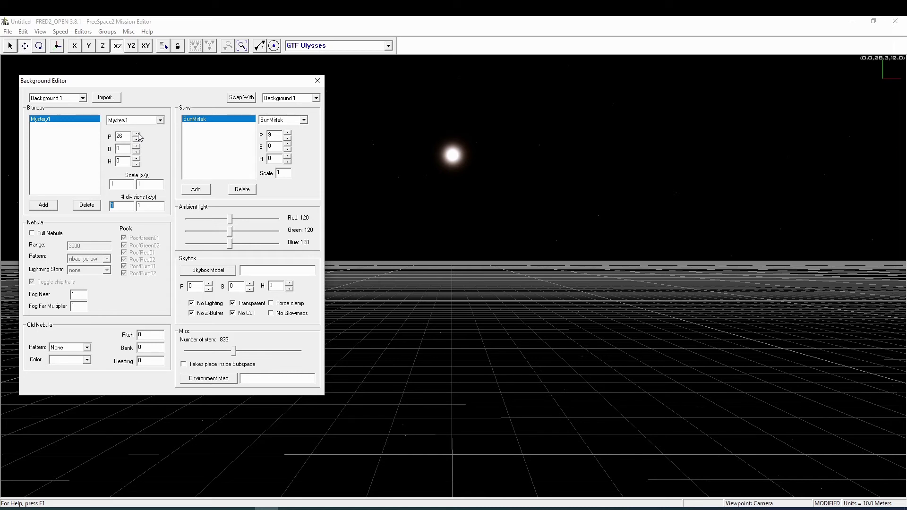
# - Set the Mystery1 bitmap's pitch to 90 and reopen the Background Editor
pyautogui.doubleClick(127, 137)
pyautogui.write('90')
pyautogui.press('Return')
pyautogui.click(83, 31)
pyautogui.click(97, 115)
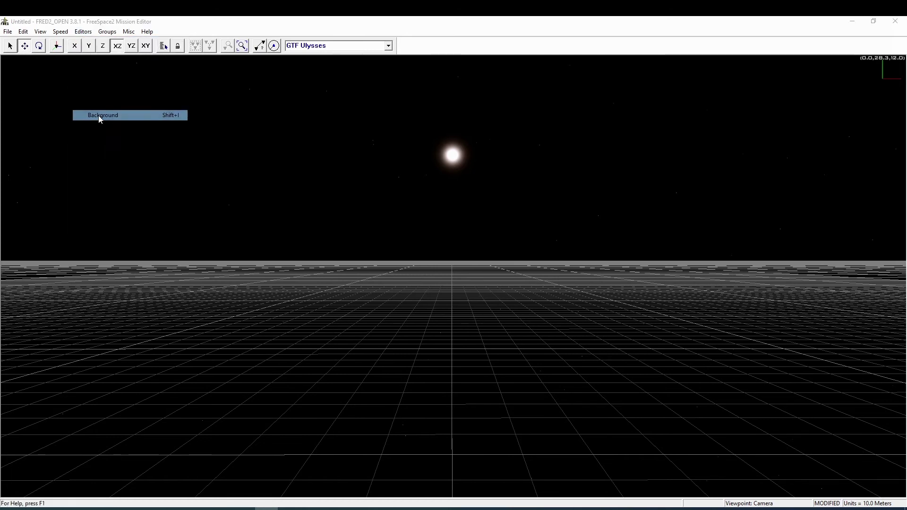
# - Reset the Mystery1 bitmap's pitch to 0
pyautogui.doubleClick(102, 98)
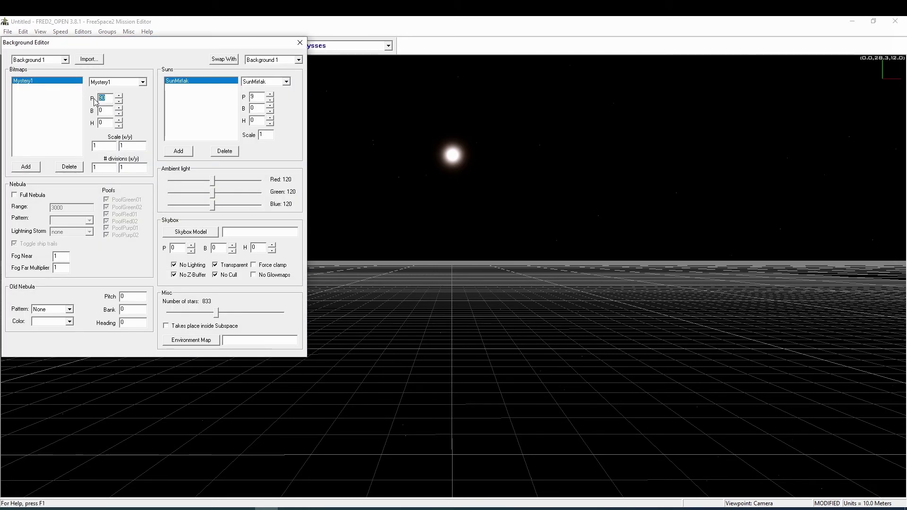
pyautogui.write('0')
pyautogui.press('Tab')
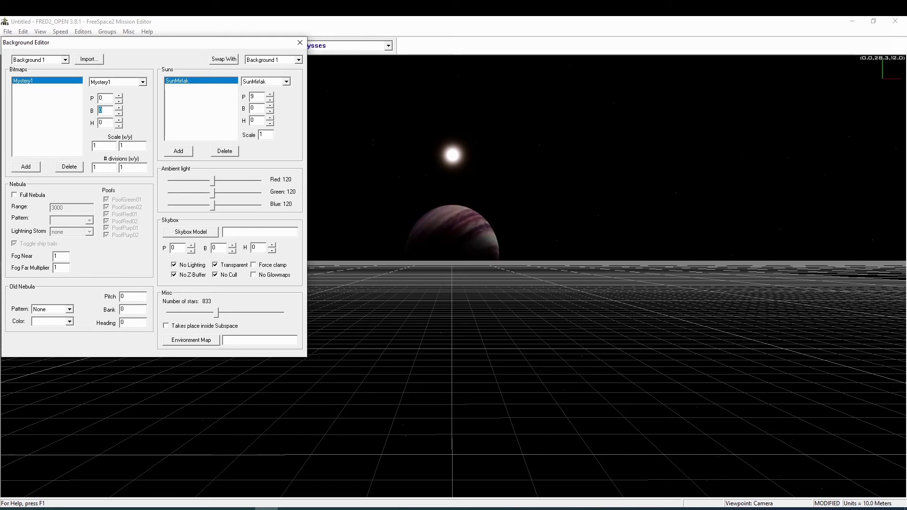
# - Increase the Mystery1 bitmap's heading to 34
pyautogui.click(109, 122)
pyautogui.click(121, 121)
pyautogui.click(121, 120)
pyautogui.click(121, 120)
pyautogui.click(119, 121)
pyautogui.click(119, 121)
pyautogui.click(119, 121)
pyautogui.click(119, 120)
pyautogui.click(119, 120)
pyautogui.click(119, 120)
pyautogui.click(119, 121)
pyautogui.click(119, 121)
pyautogui.click(119, 120)
pyautogui.click(119, 121)
pyautogui.click(119, 121)
pyautogui.click(119, 120)
pyautogui.click(119, 120)
pyautogui.click(119, 120)
pyautogui.click(119, 121)
pyautogui.click(119, 121)
pyautogui.click(119, 120)
pyautogui.click(119, 121)
pyautogui.click(119, 120)
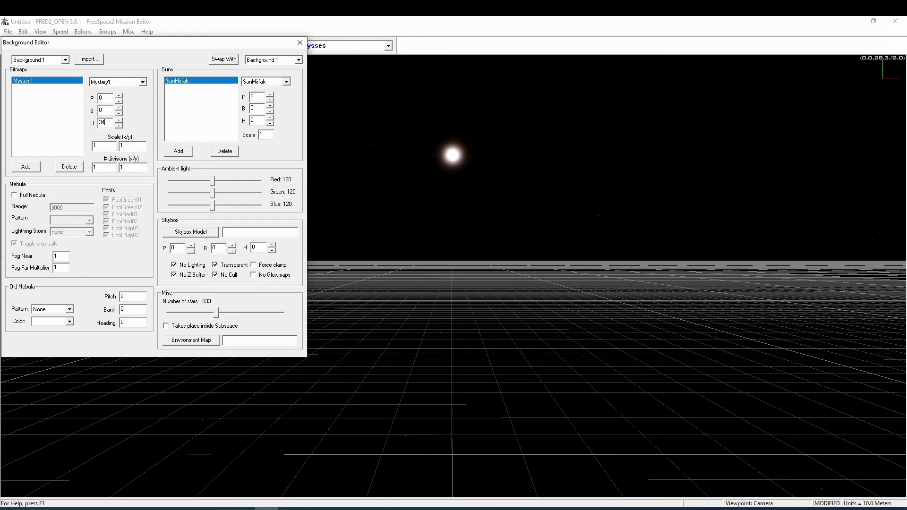
# - Bring the Mystery1 bitmap's heading back to 0 and keep its bank at 0
pyautogui.click(107, 111)
pyautogui.click(119, 121)
pyautogui.click(119, 120)
pyautogui.click(119, 121)
pyautogui.click(119, 120)
pyautogui.click(119, 121)
pyautogui.click(119, 121)
pyautogui.click(119, 121)
pyautogui.click(119, 121)
pyautogui.click(119, 121)
pyautogui.click(119, 121)
pyautogui.click(119, 121)
pyautogui.click(119, 121)
pyautogui.click(119, 120)
pyautogui.click(119, 121)
pyautogui.click(119, 121)
pyautogui.click(119, 121)
pyautogui.click(119, 121)
pyautogui.click(119, 121)
pyautogui.click(119, 121)
pyautogui.click(119, 121)
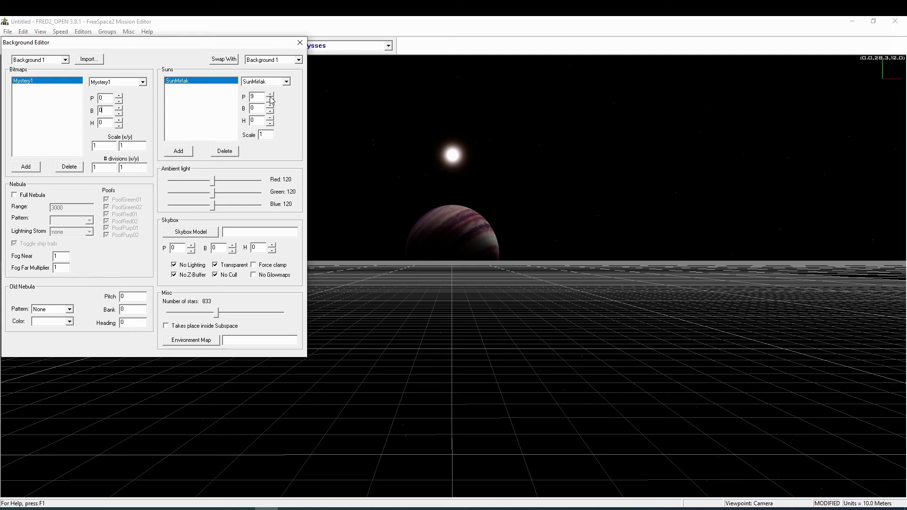
# - Set the SunMirfak sun's heading to 7 to shift it sideways from the planet
pyautogui.click(270, 119)
pyautogui.click(271, 118)
pyautogui.click(270, 119)
pyautogui.click(270, 119)
pyautogui.click(270, 119)
pyautogui.click(270, 118)
pyautogui.click(270, 119)
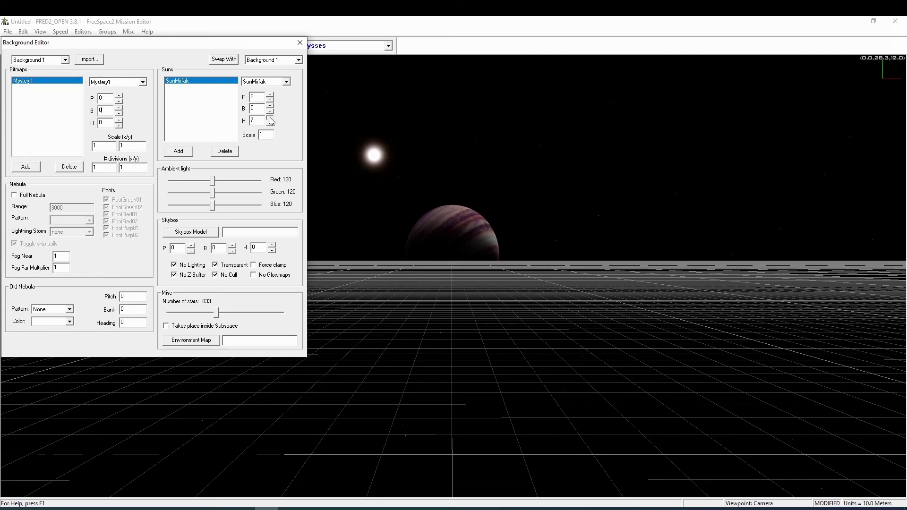
# - Rotate the Mystery1 planet bitmap by setting its bank to 315
pyautogui.click(119, 108)
pyautogui.click(119, 108)
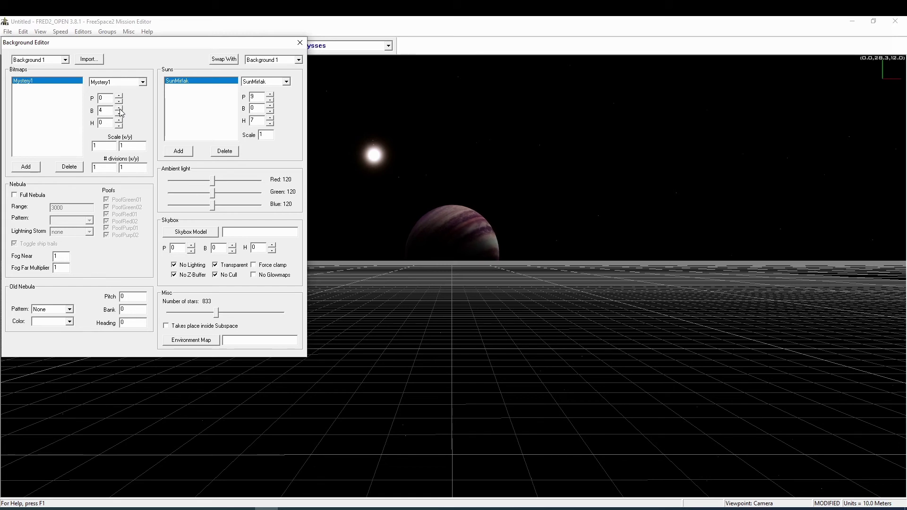
pyautogui.click(119, 114)
pyautogui.moveTo(119, 114); pyautogui.dragTo(119, 114)
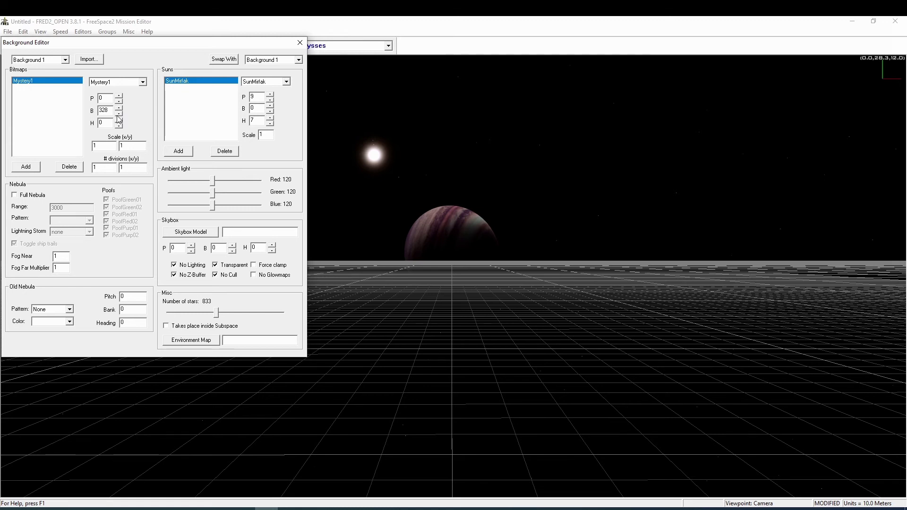
pyautogui.moveTo(118, 115); pyautogui.dragTo(119, 116)
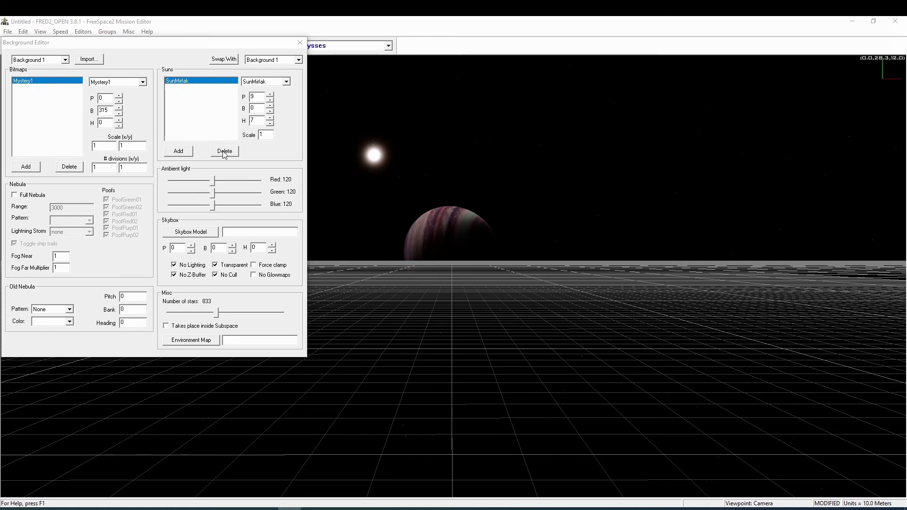
# - Add a second sun, SunWhite, and a second bitmap, dneb01, to Background 1
pyautogui.click(183, 152)
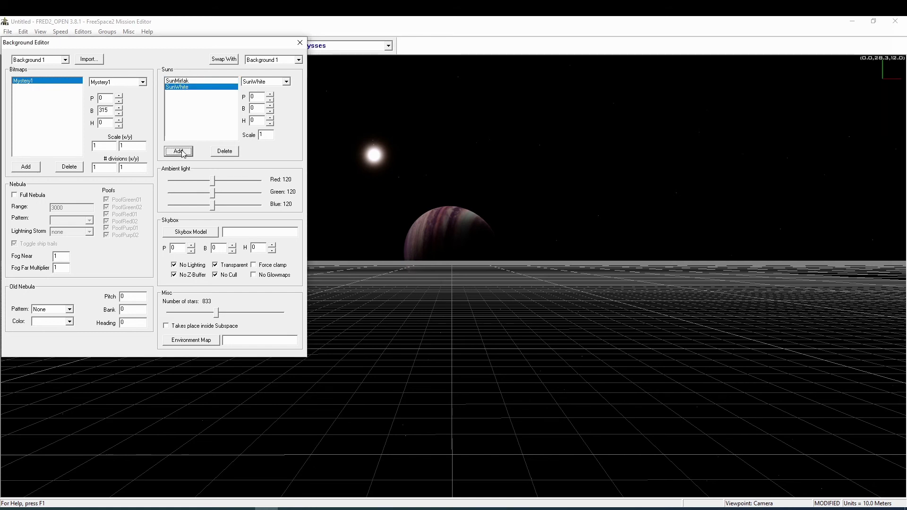
pyautogui.click(26, 167)
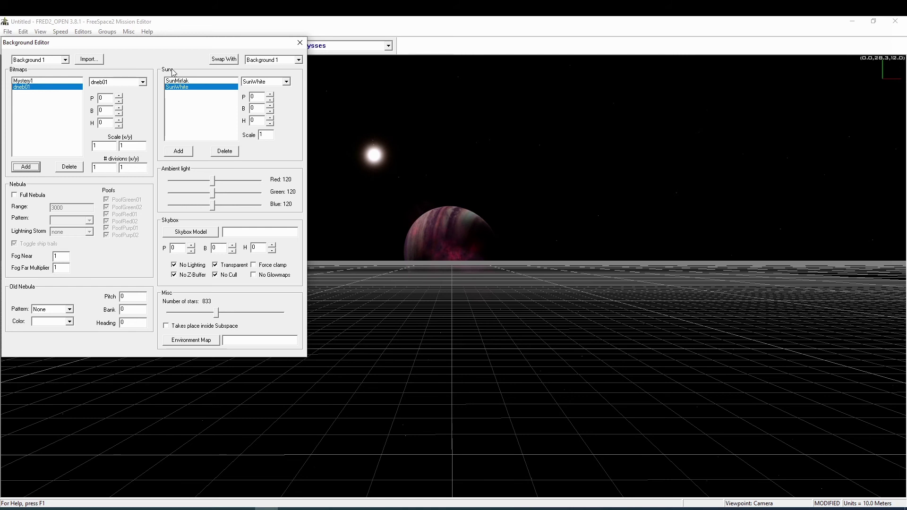
# - Start importing a background from a mission file, accept erasing the placed items, and cancel at the file selection
pyautogui.click(89, 60)
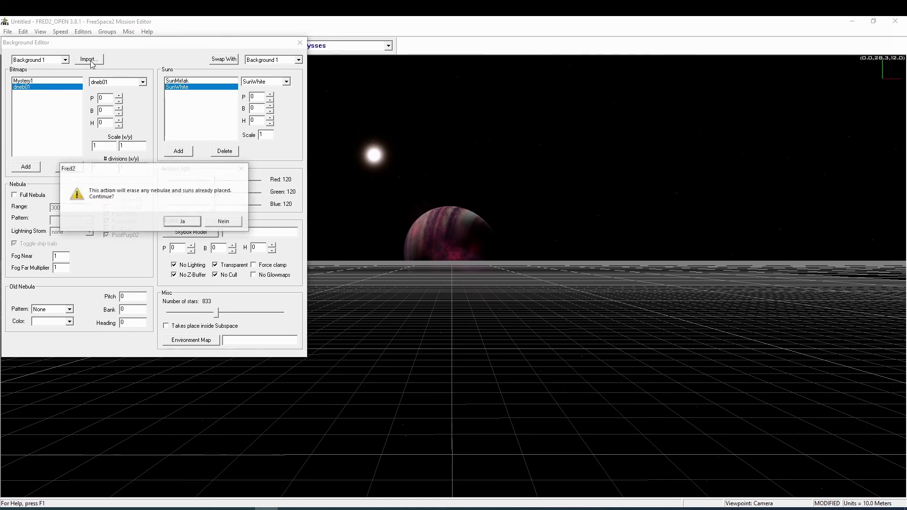
pyautogui.click(200, 222)
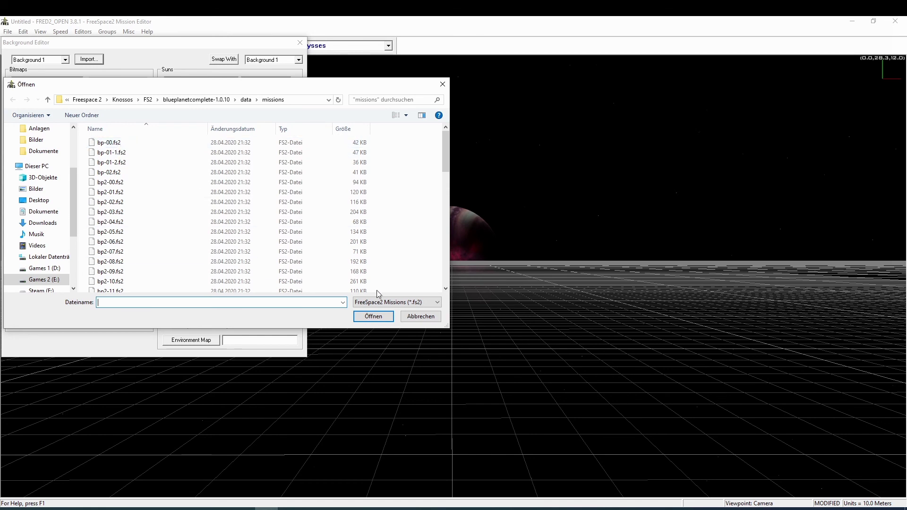
pyautogui.click(420, 316)
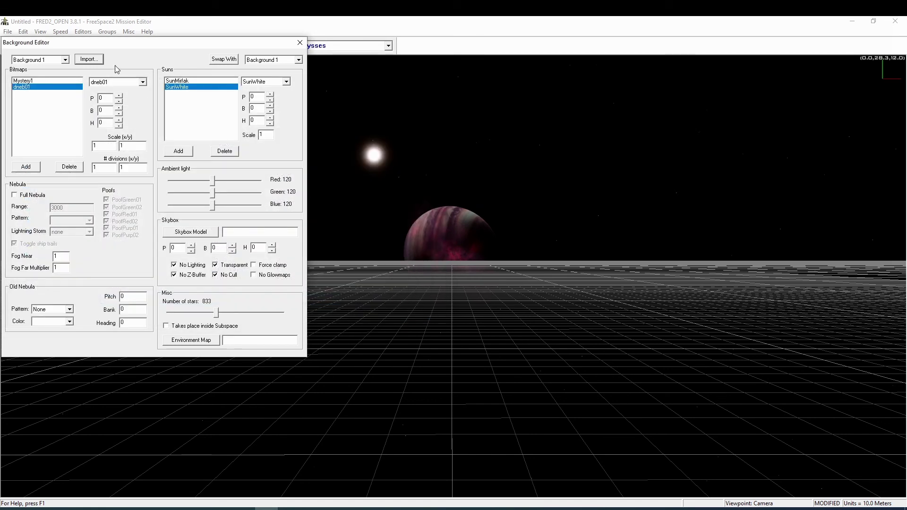
# - Switch to Background 2 and import its background from the mission file bp-00.fs2, accepting that already placed nebulae and suns are erased
pyautogui.click(65, 60)
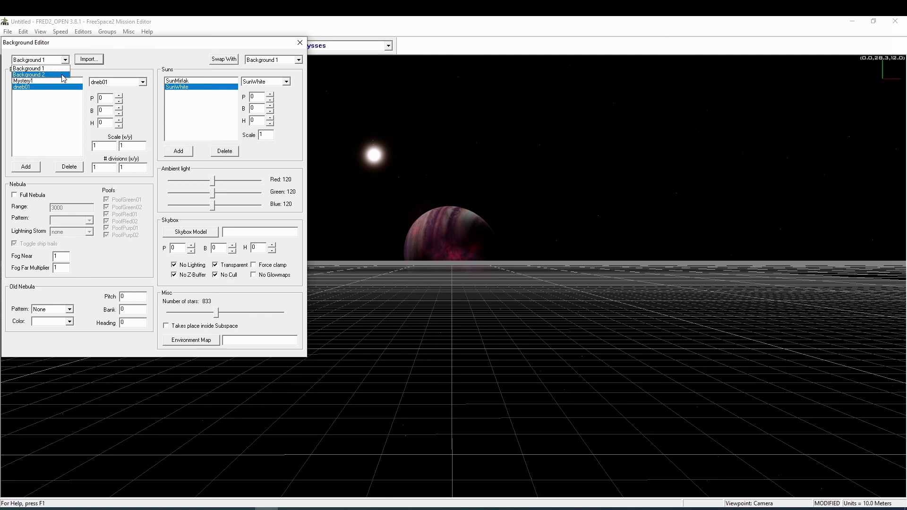
pyautogui.click(64, 75)
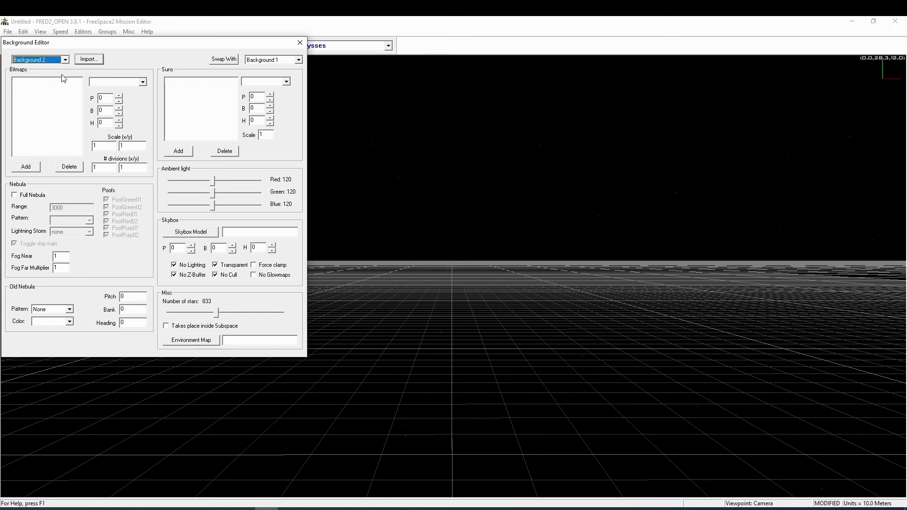
pyautogui.click(89, 59)
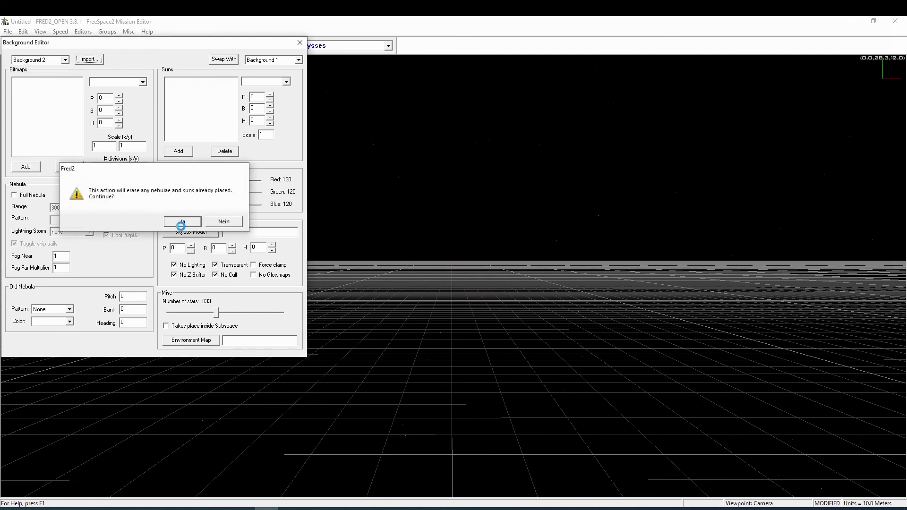
pyautogui.click(181, 222)
pyautogui.click(113, 143)
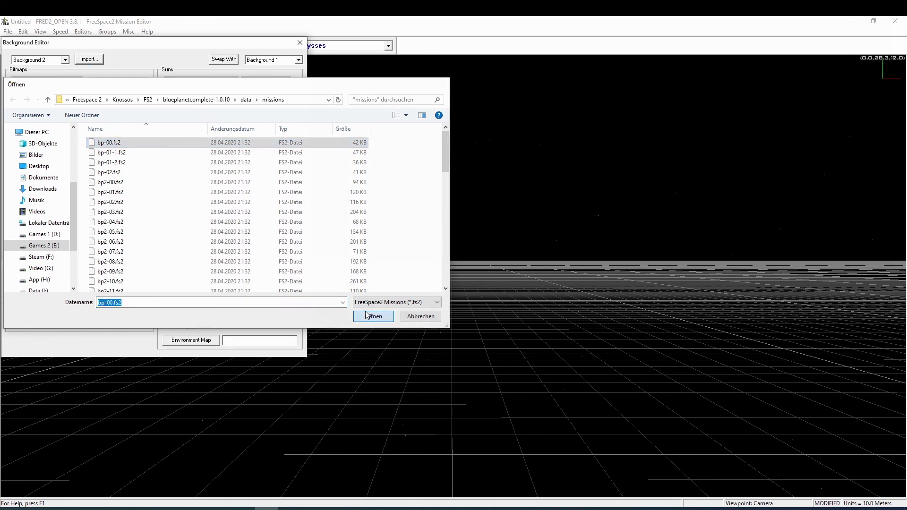
pyautogui.click(368, 316)
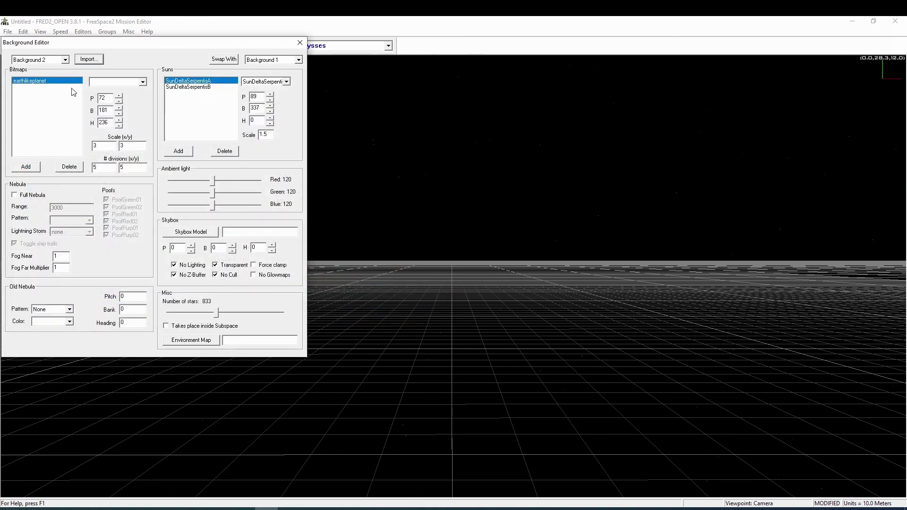
# - Compare Background 1 with the imported Background 2, examine the settings of both suns in Background 2, and return to Background 1
pyautogui.click(64, 60)
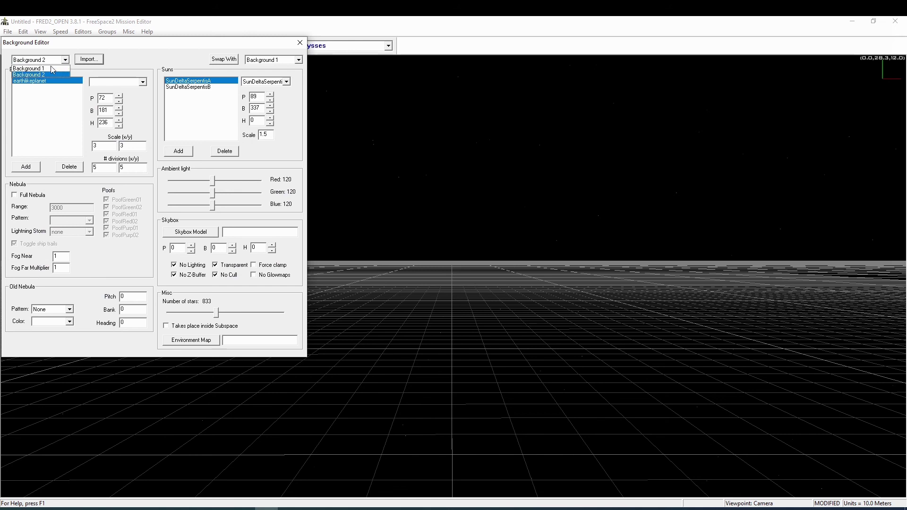
pyautogui.click(47, 69)
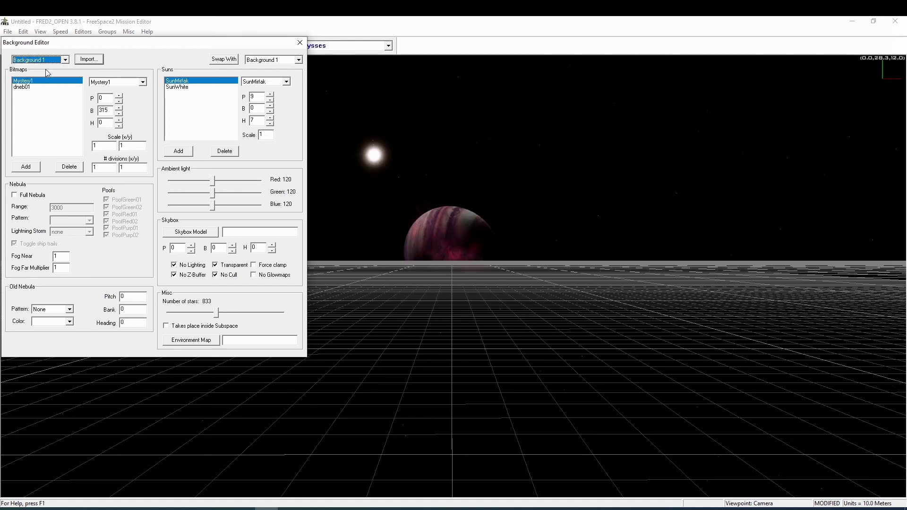
pyautogui.click(65, 60)
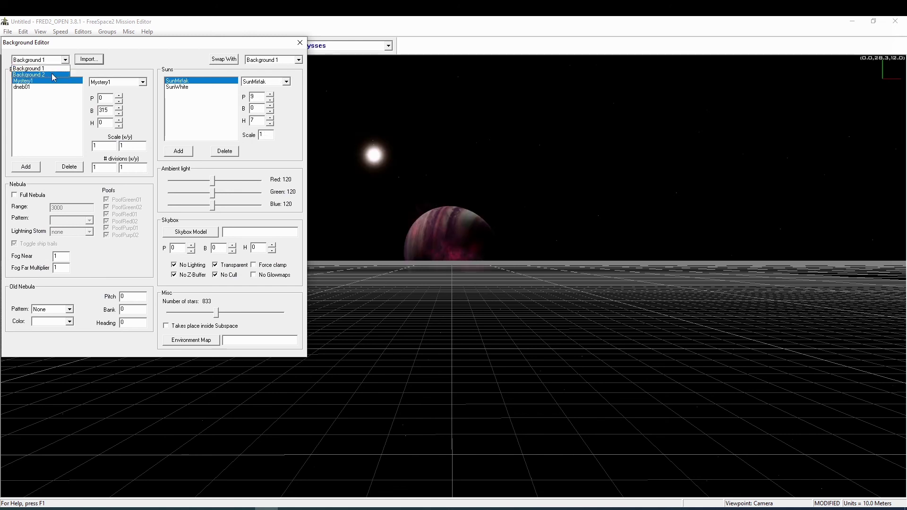
pyautogui.click(53, 75)
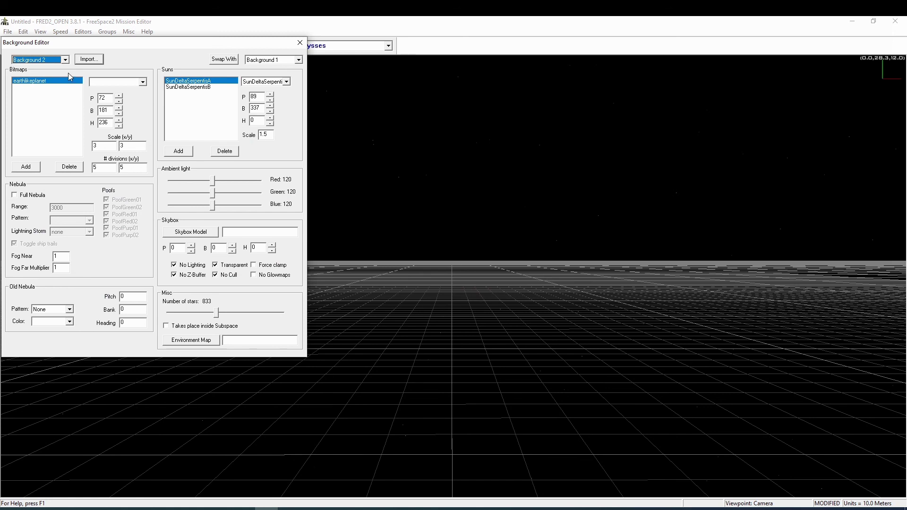
pyautogui.click(172, 87)
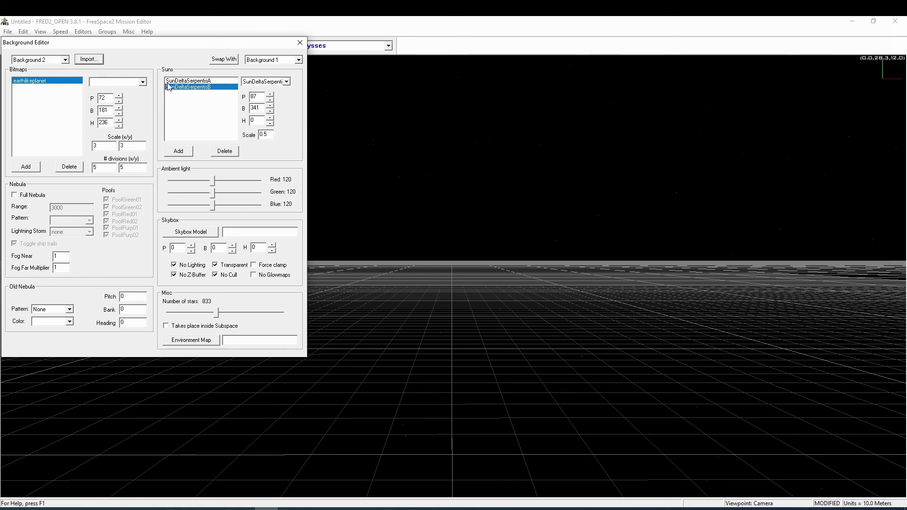
pyautogui.click(173, 81)
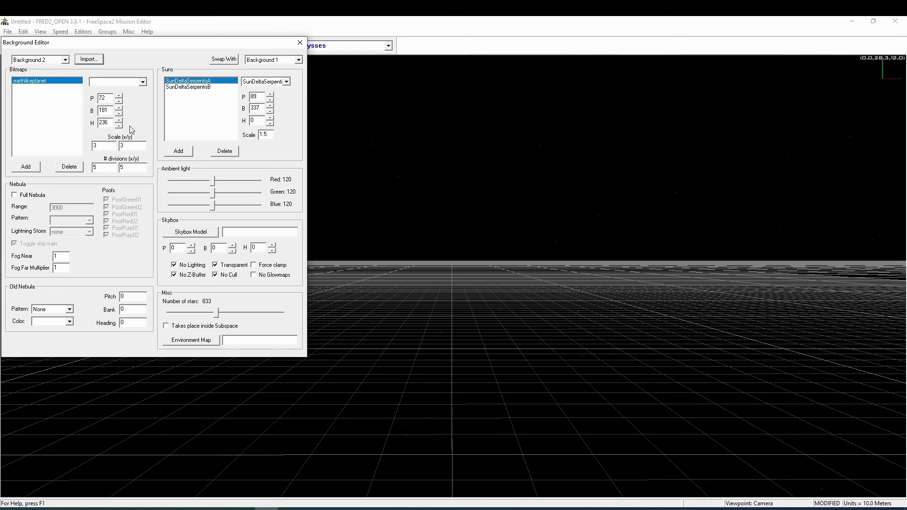
pyautogui.click(66, 60)
pyautogui.click(53, 69)
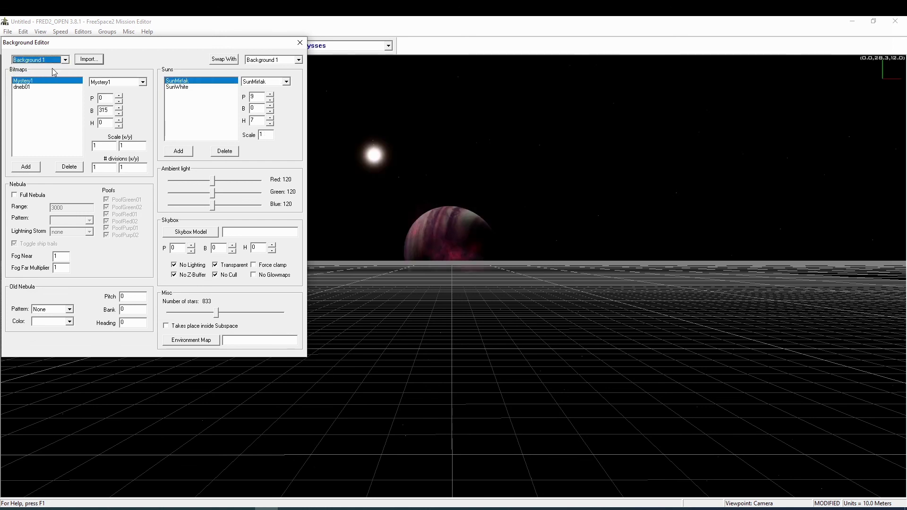